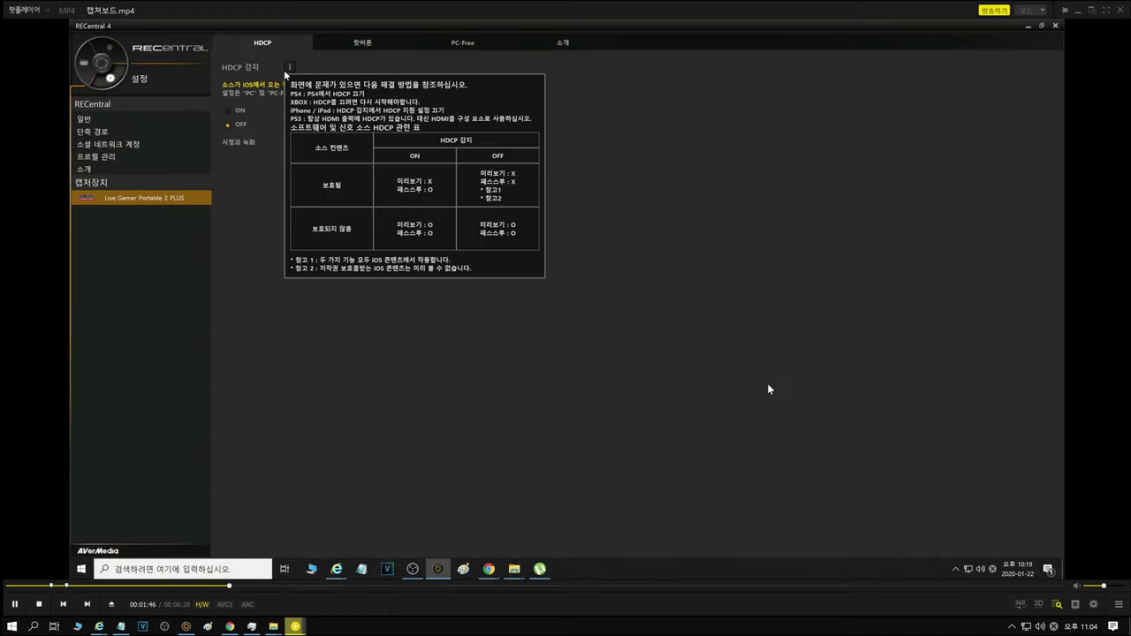
# Play the capture board video through the HDCP, hot button and PC-Free settings, circling the optimal 20 Mbps bitrate for 1920 x 1080p
pyautogui.press('space')
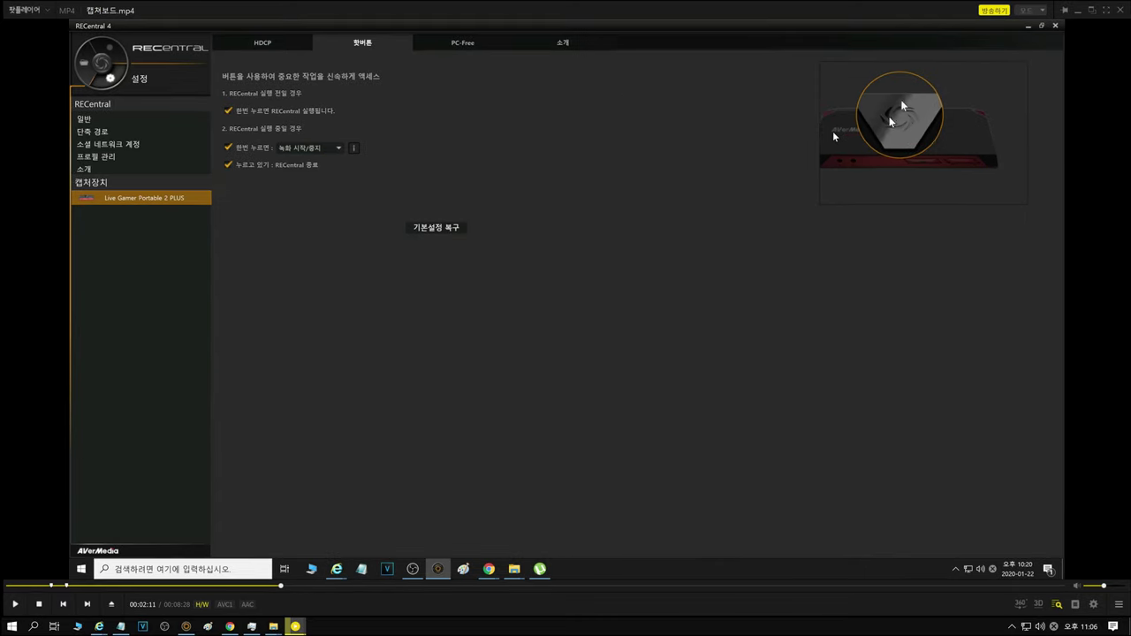
pyautogui.click(521, 260)
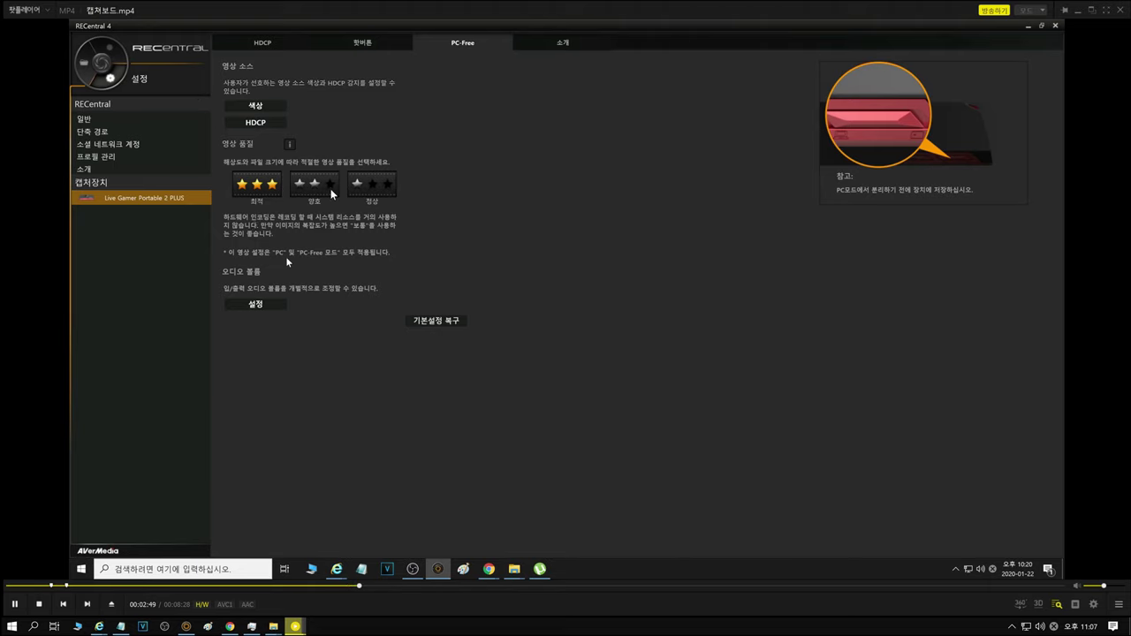
pyautogui.press('space')
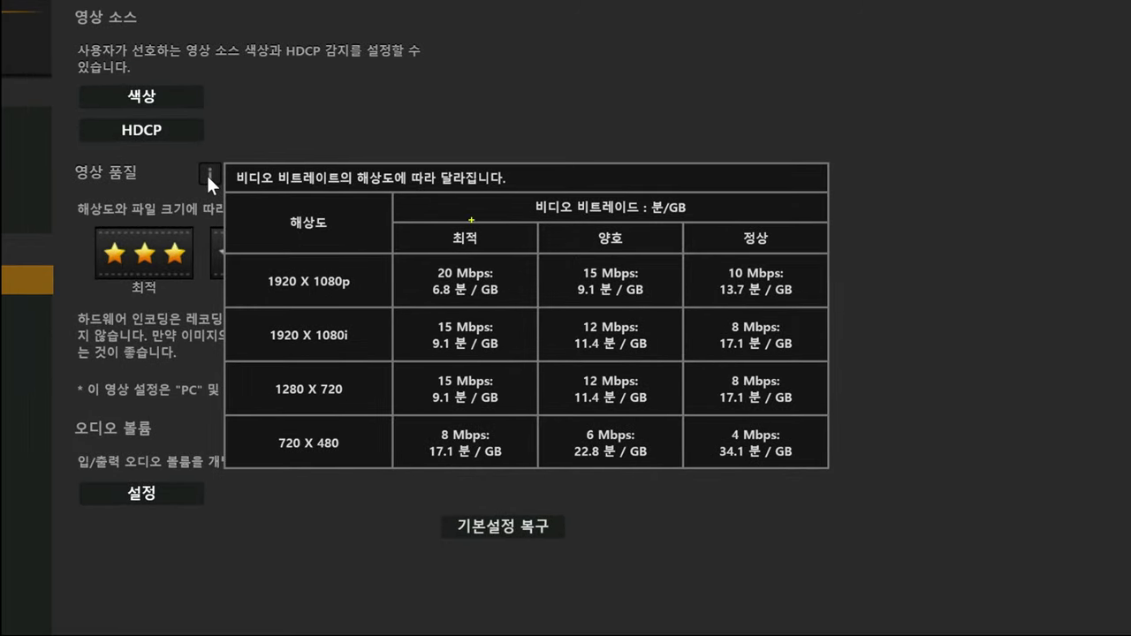
pyautogui.moveTo(452, 221)
pyautogui.mouseDown()
pyautogui.moveTo(394, 256)
pyautogui.moveTo(414, 289)
pyautogui.moveTo(497, 308)
pyautogui.moveTo(529, 265)
pyautogui.moveTo(510, 232)
pyautogui.moveTo(456, 216)
pyautogui.mouseUp()
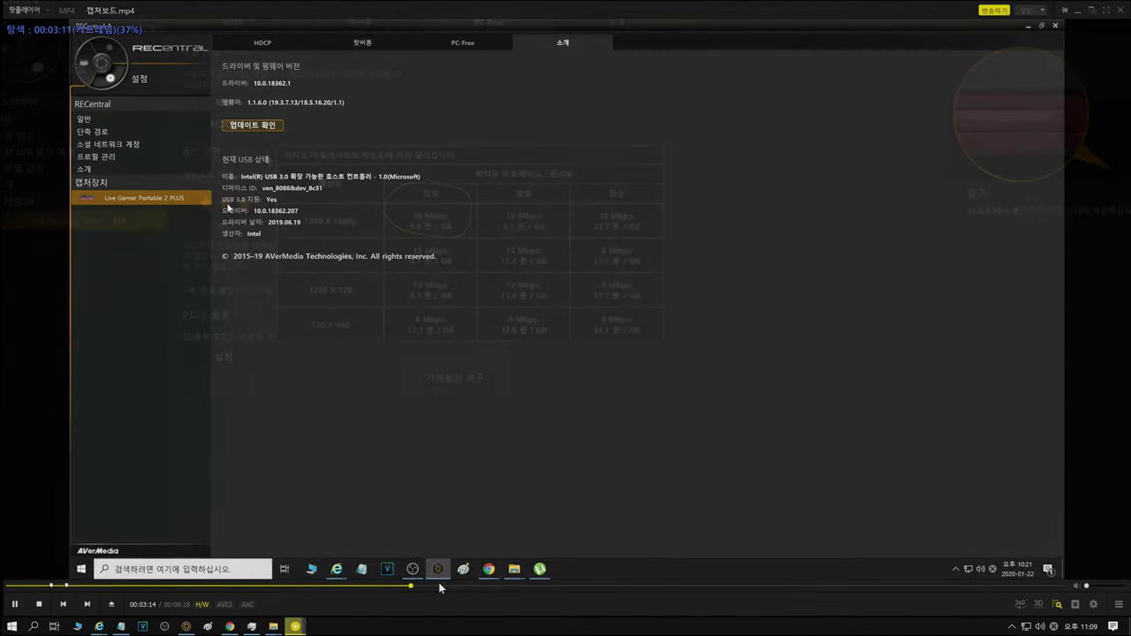
# Play the video through the Single capture mode and recording quality list, pausing at 3:35, 3:51 and on the add-quality dialog at 3:56
pyautogui.press('space')
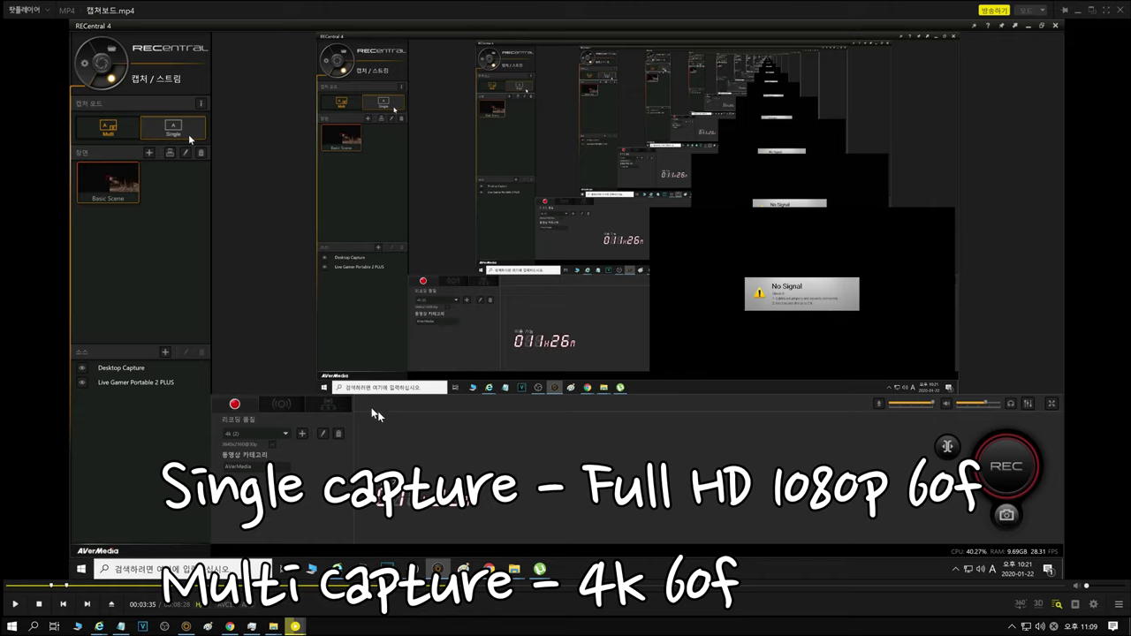
pyautogui.press('space')
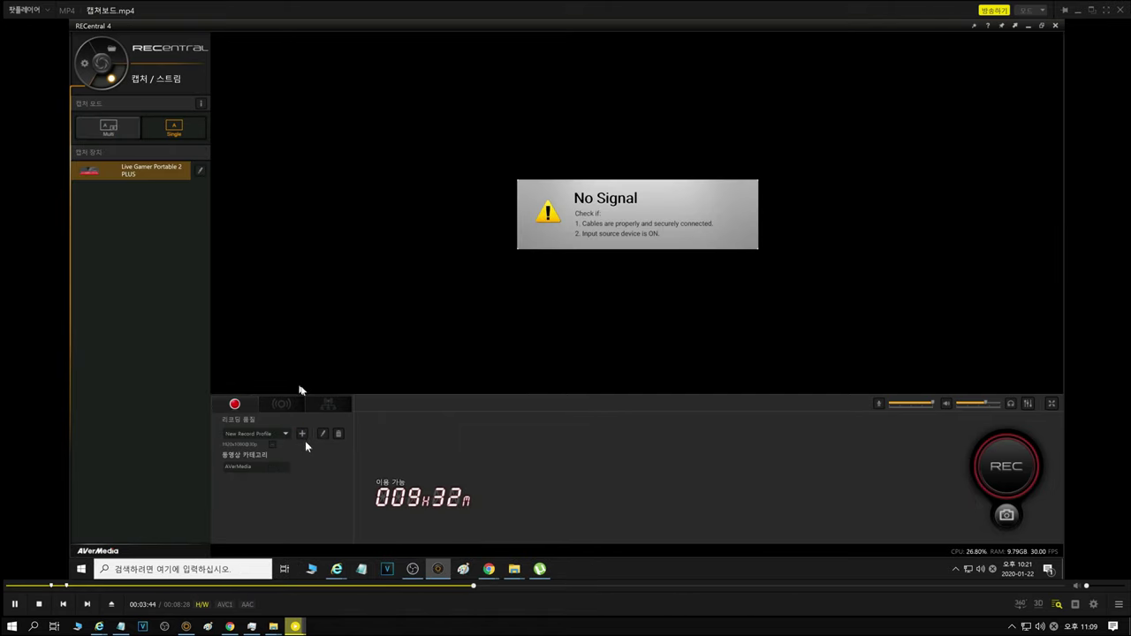
pyautogui.press('space')
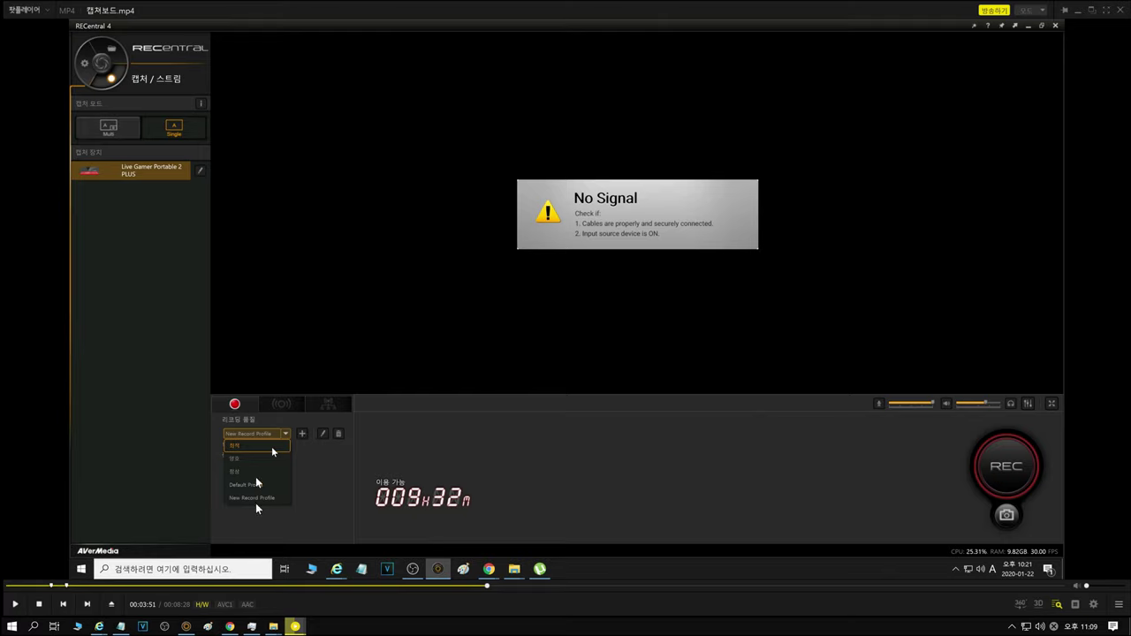
pyautogui.press('space')
pyautogui.press('space')
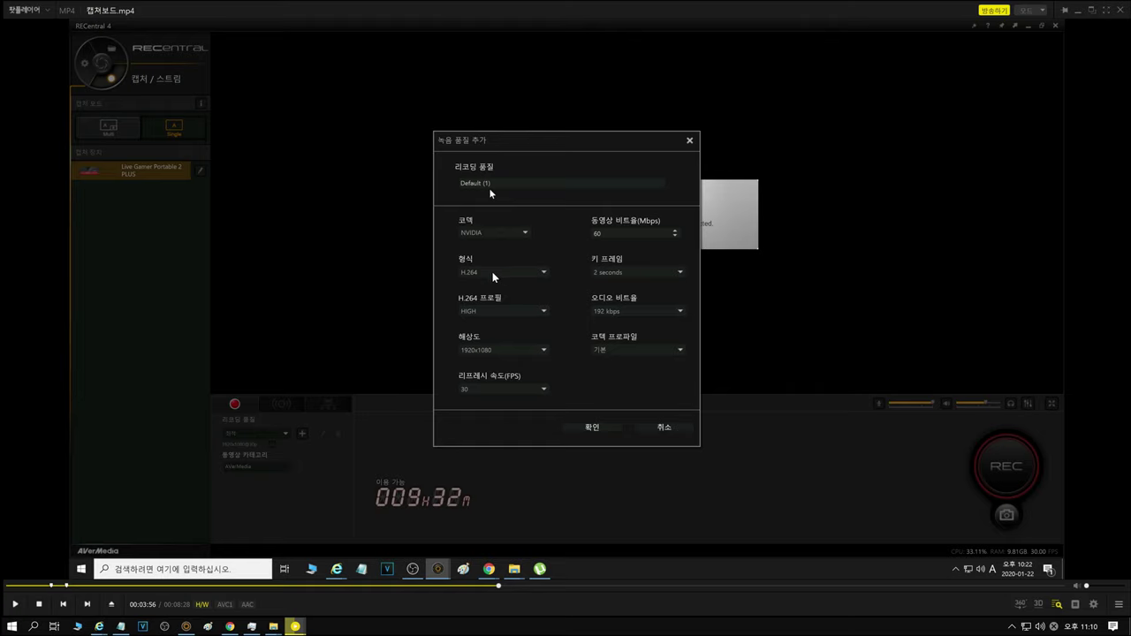
# Play the video in short stretches through the format, H.264 profile, resolution and frame rate choices of the recording quality dialog
pyautogui.press('space')
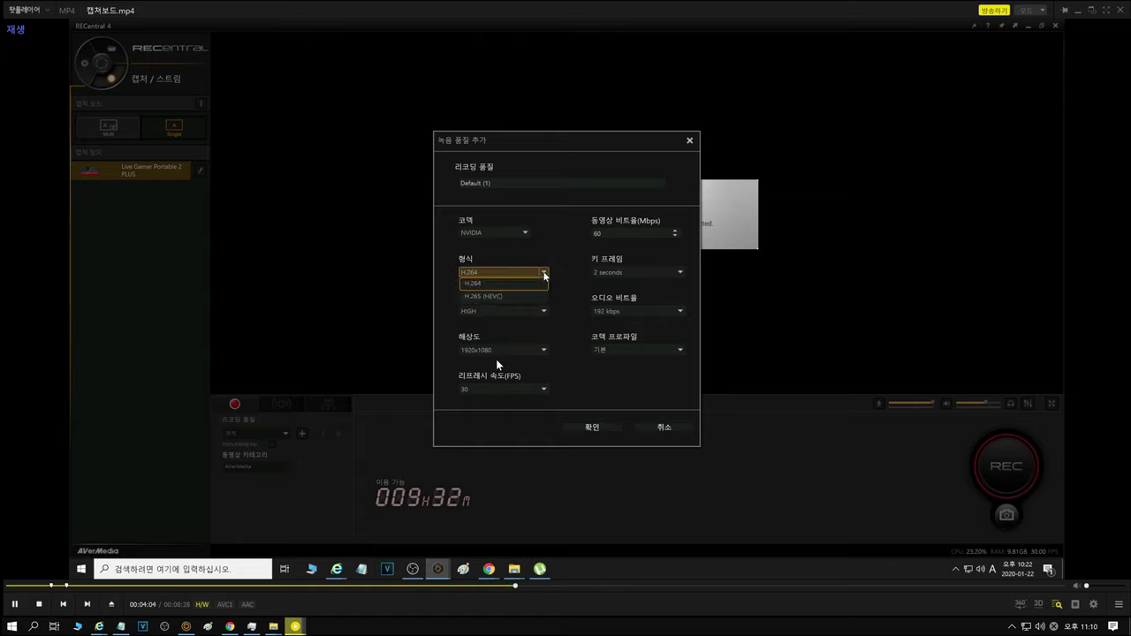
pyautogui.press('space')
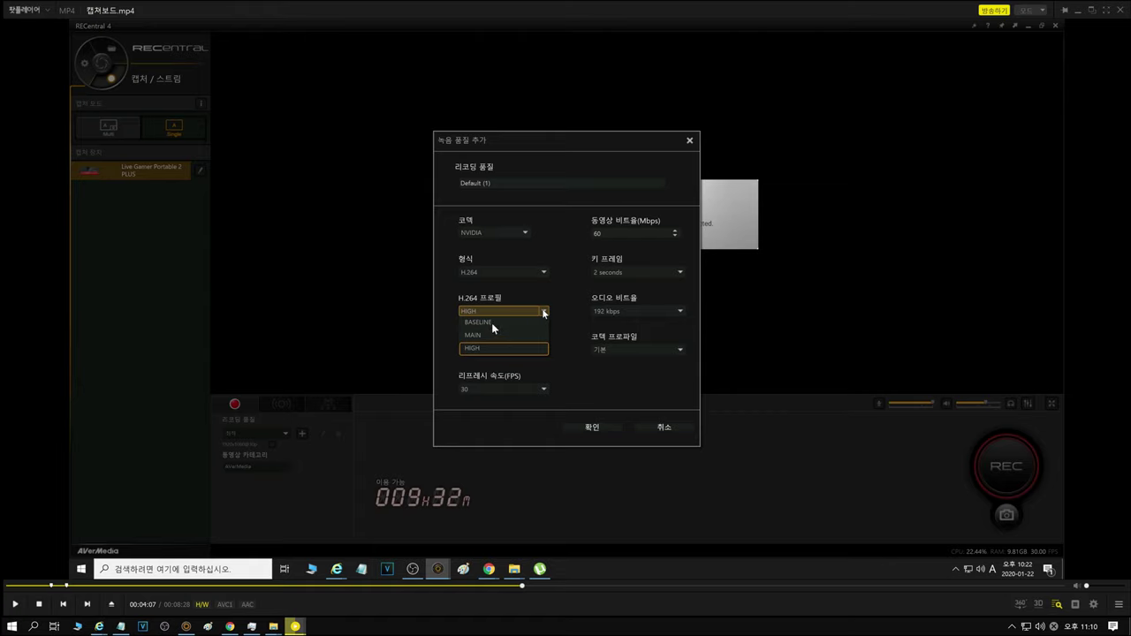
pyautogui.press('space')
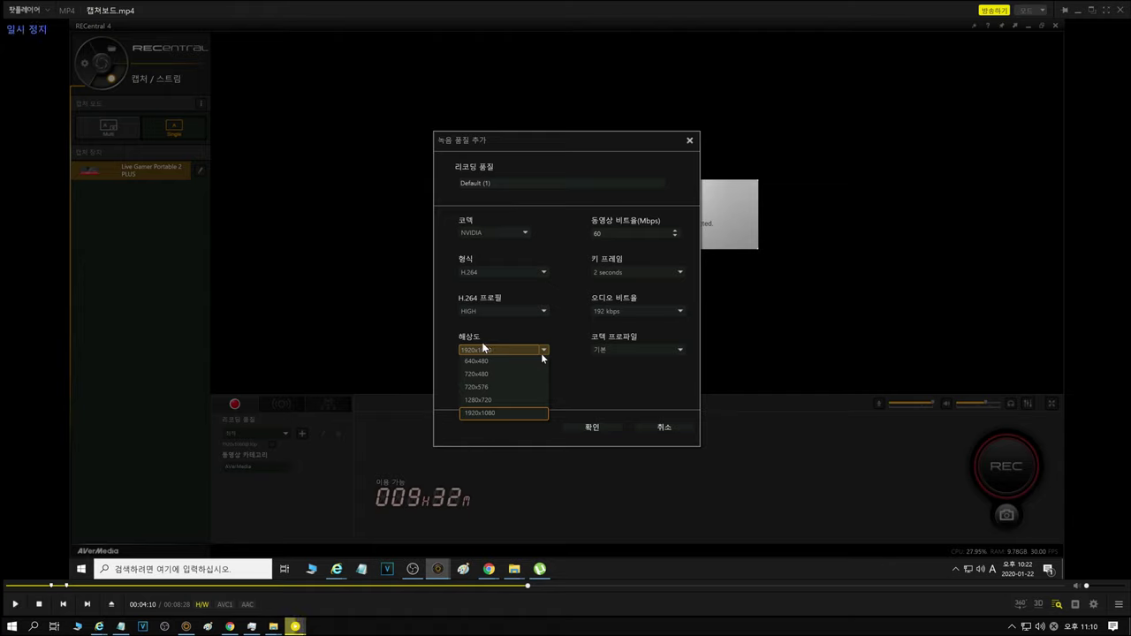
pyautogui.press('space')
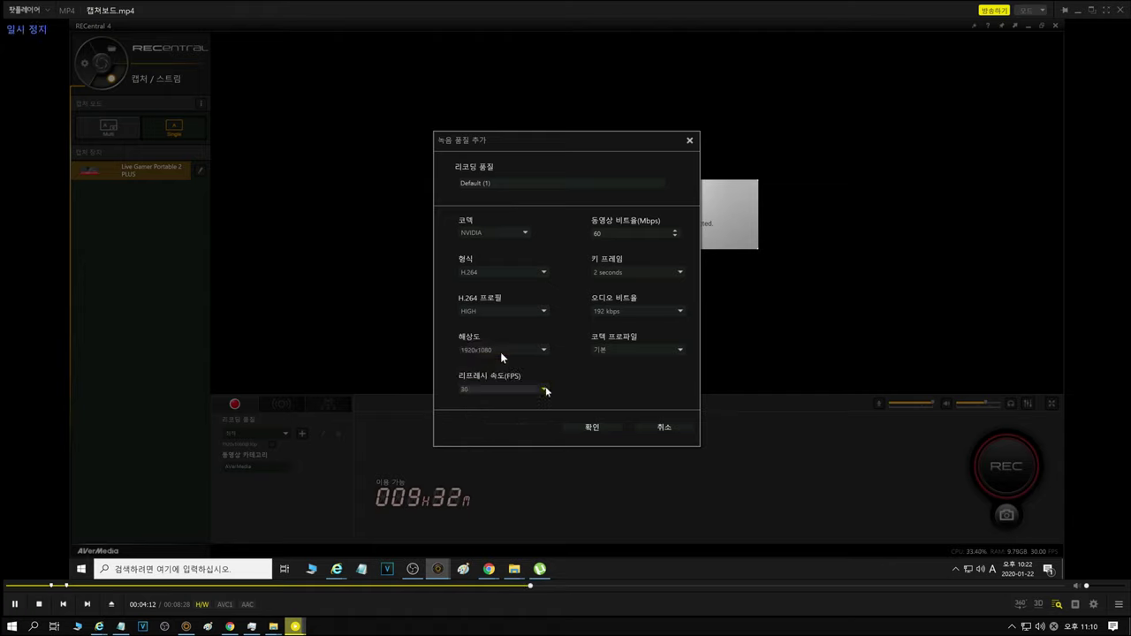
pyautogui.press('space')
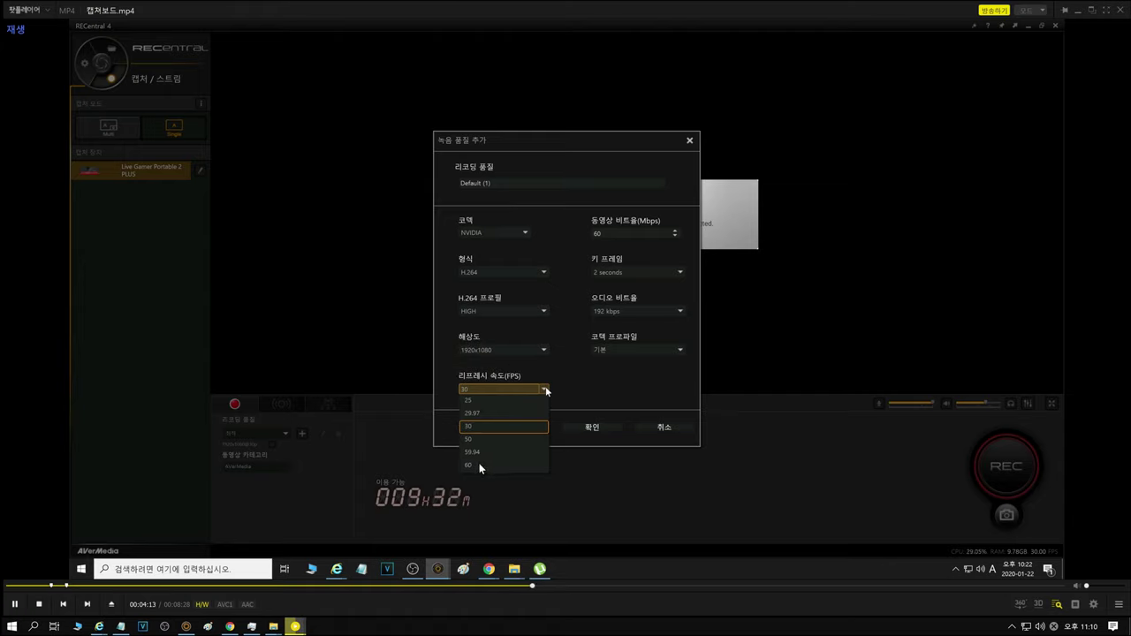
# Continue the video to the codec profile choices at 4:15 and the audio bitrate at 4:17, pausing on each
pyautogui.press('space')
pyautogui.press('space')
pyautogui.press('space')
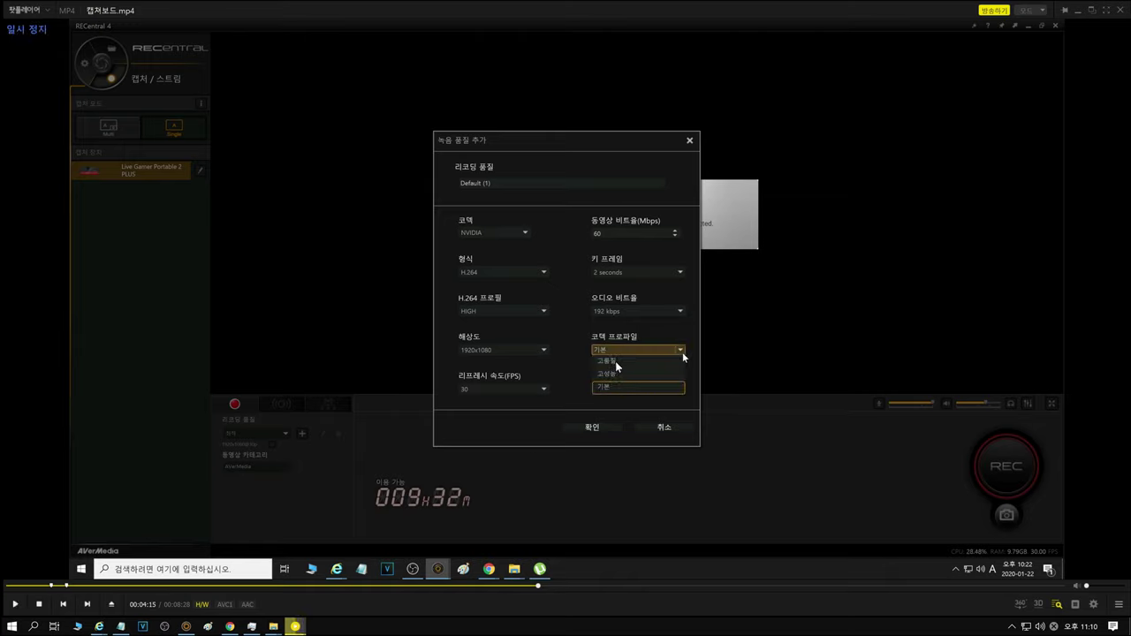
pyautogui.press('space')
pyautogui.press('space')
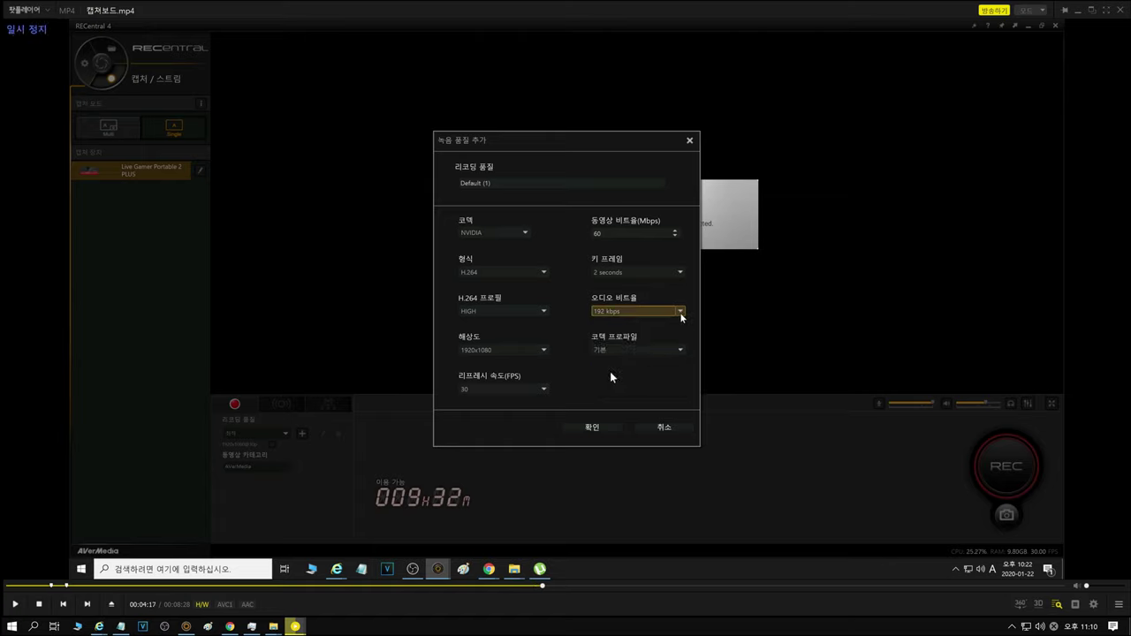
# Review the key frame and video bitrate settings in the video, playing it until the quality dialog closes and pausing at 4:29
pyautogui.press('space')
pyautogui.press('space')
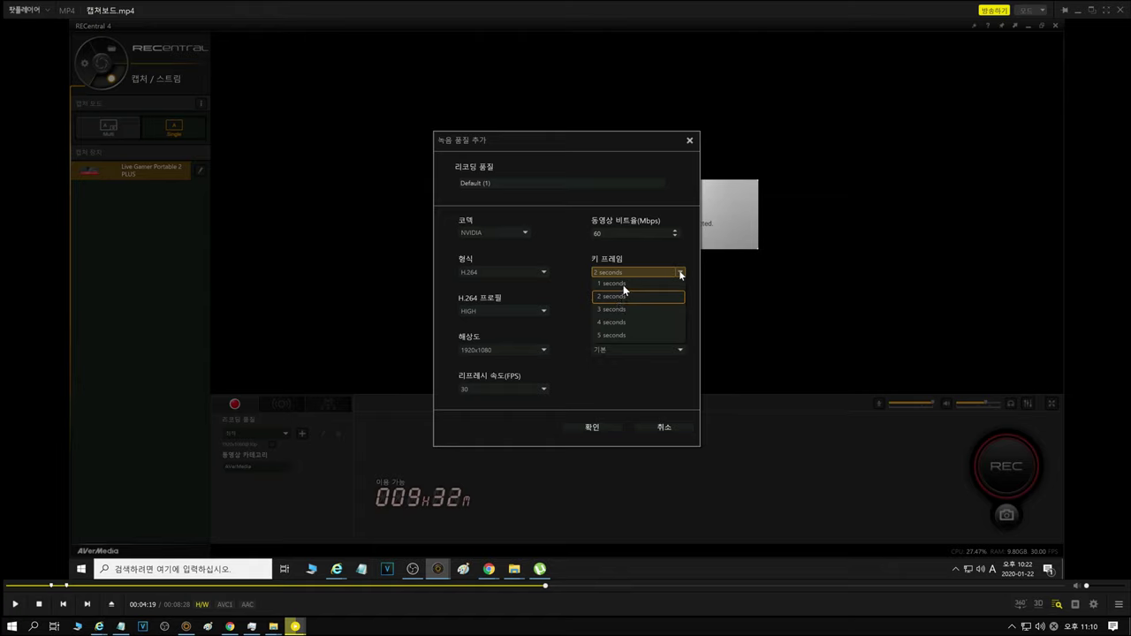
pyautogui.press('space')
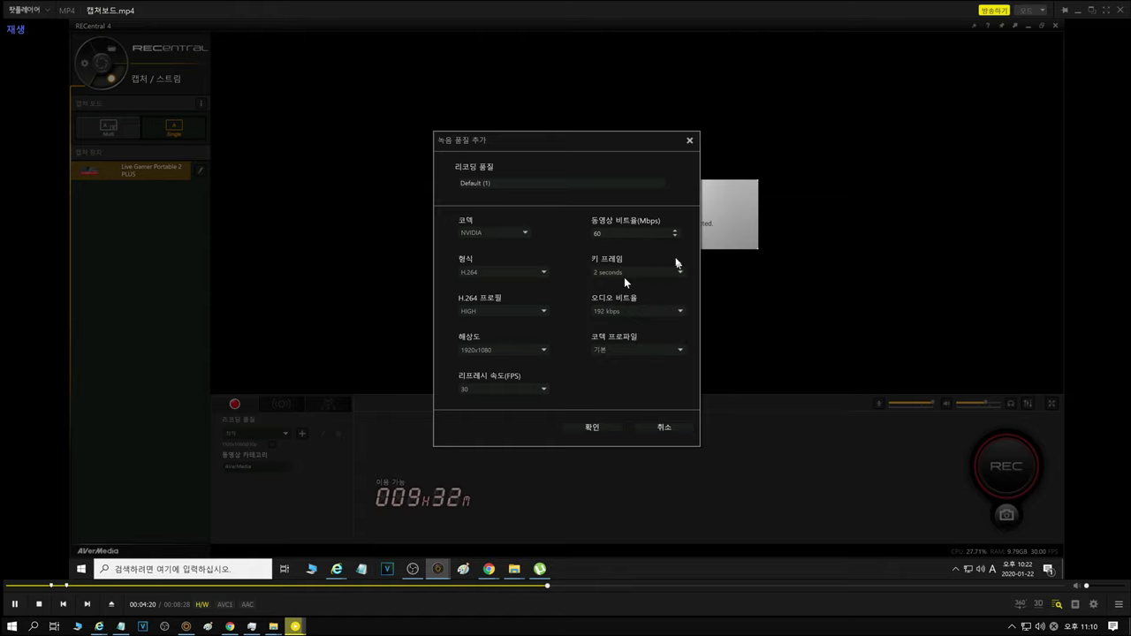
pyautogui.press('space')
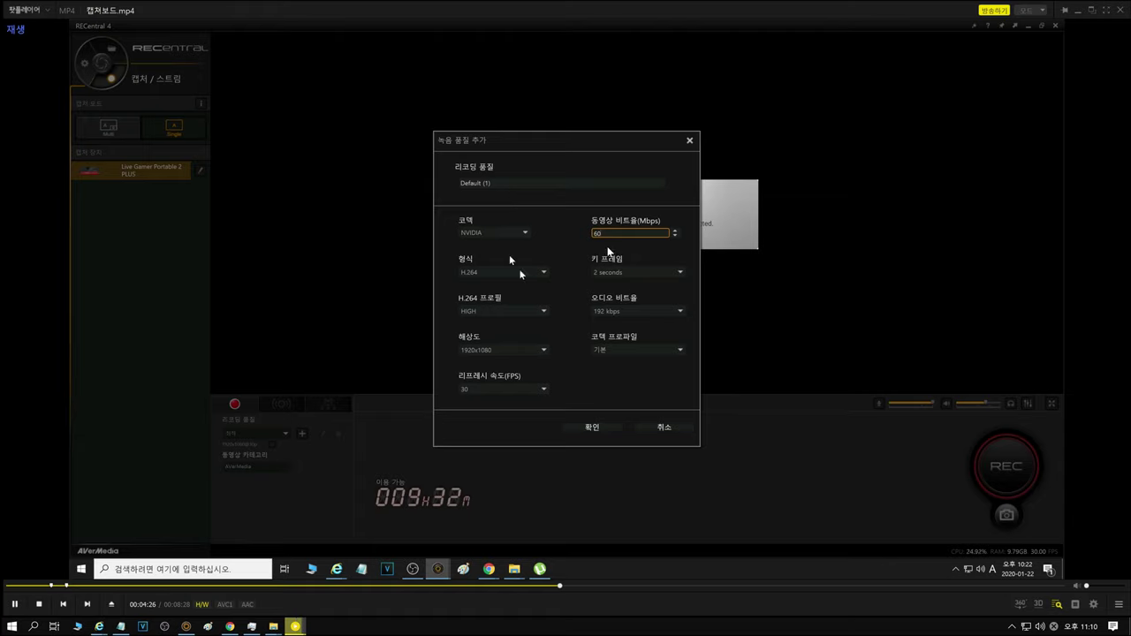
pyautogui.press('space')
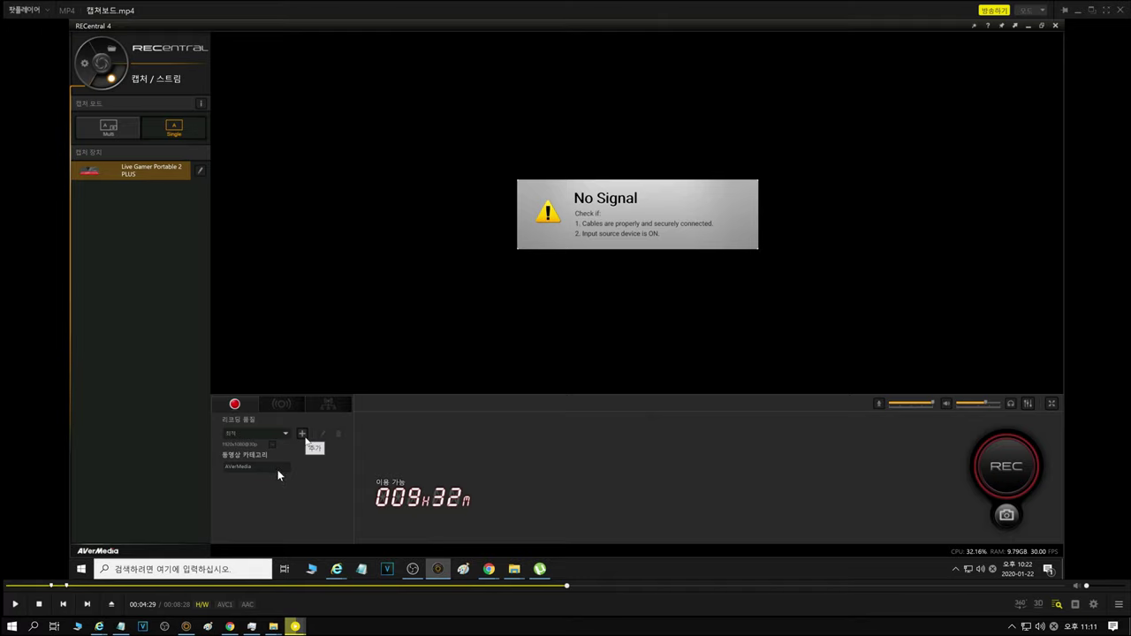
# Skip the video ahead to 5:16 and play the Multi capture mode section, pausing on the source list at 5:25
pyautogui.press('Right')
pyautogui.press('Right')
pyautogui.press('Right')
pyautogui.press('Right')
pyautogui.press('Right')
pyautogui.press('Right')
pyautogui.press('Right')
pyautogui.press('Right')
pyautogui.press('Right')
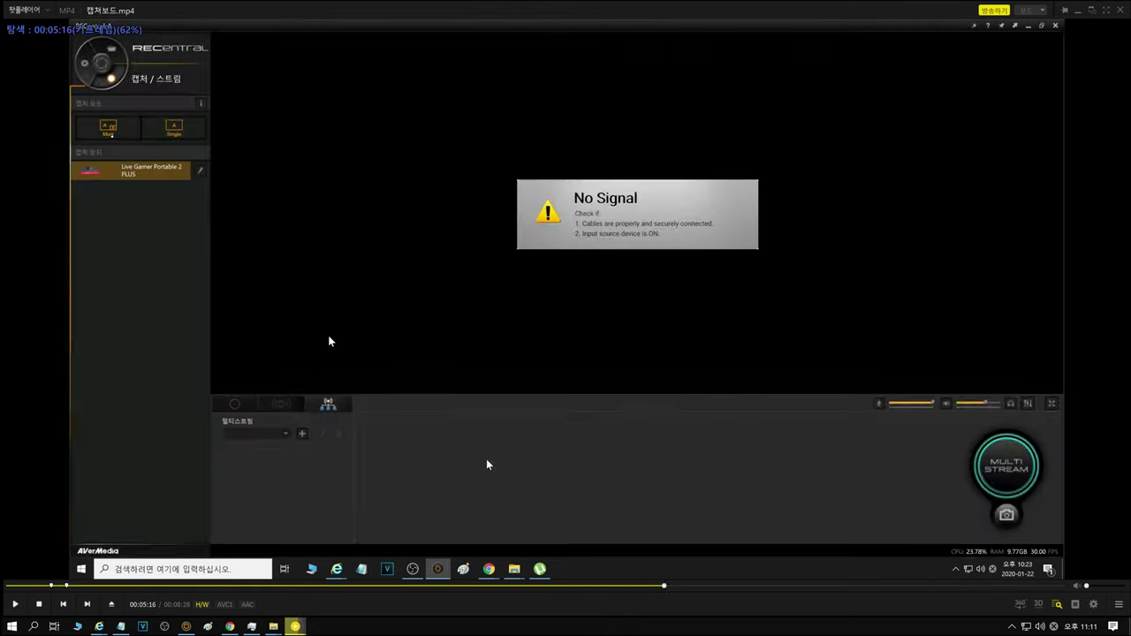
pyautogui.press('space')
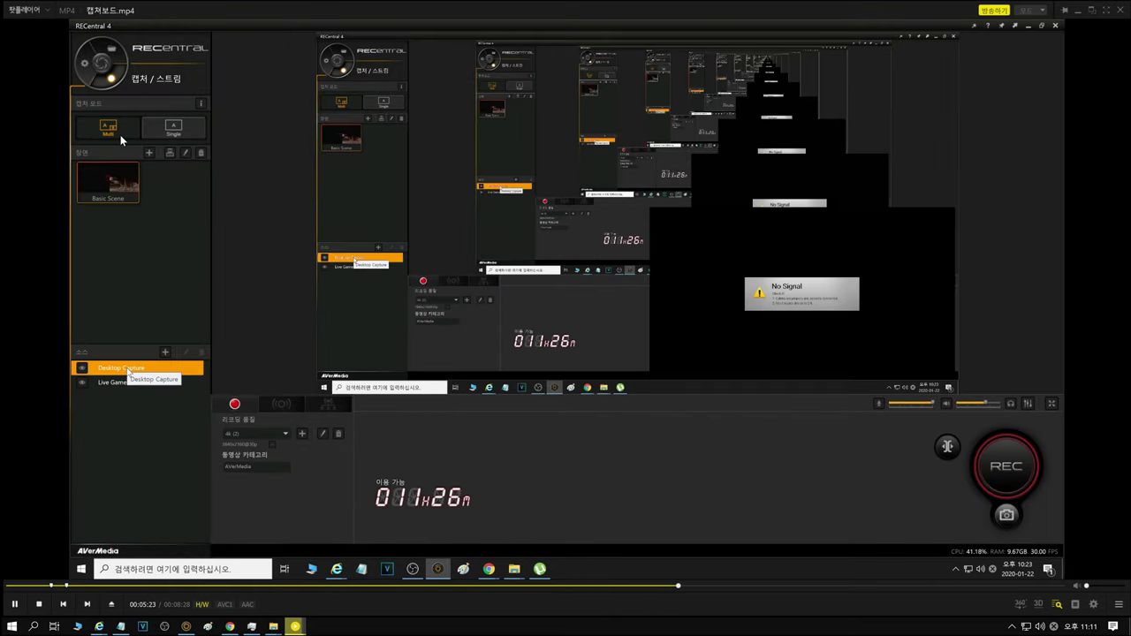
pyautogui.press('space')
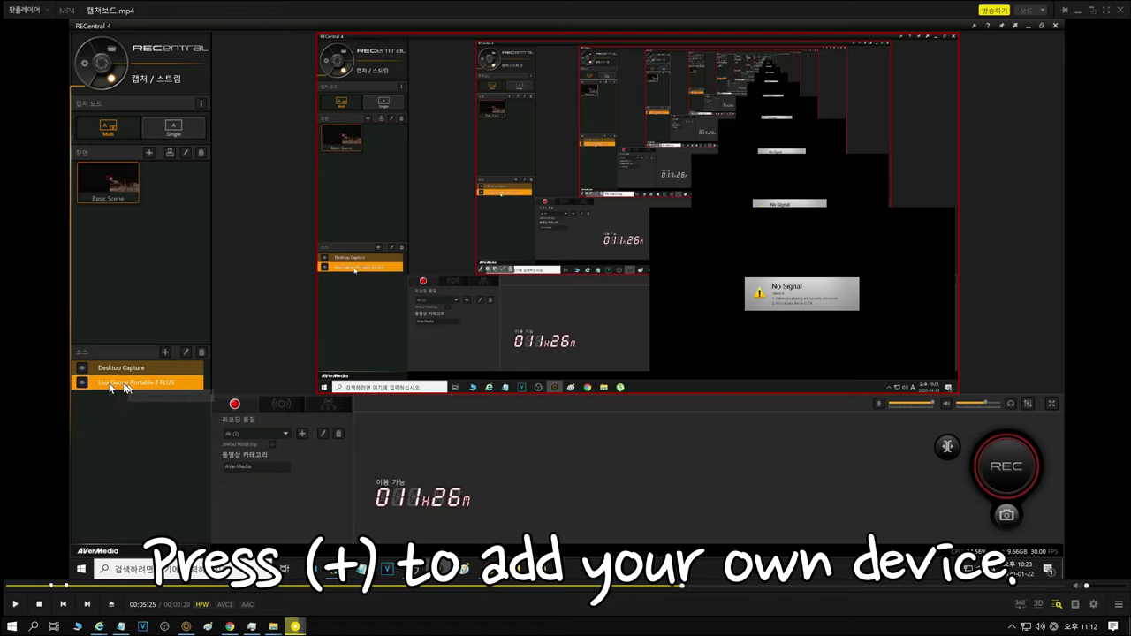
# Skip the video ahead to the adding of a source and pause at 5:52 on the source type choices
pyautogui.press('Right')
pyautogui.press('Right')
pyautogui.press('Right')
pyautogui.press('Right')
pyautogui.press('Right')
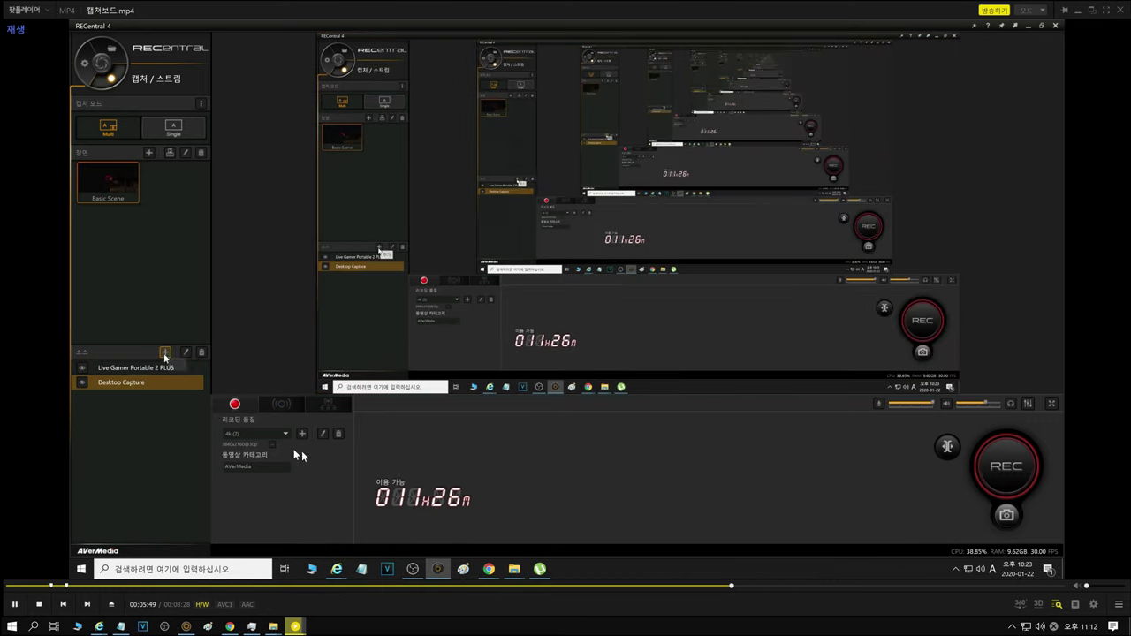
pyautogui.press('space')
pyautogui.press('space')
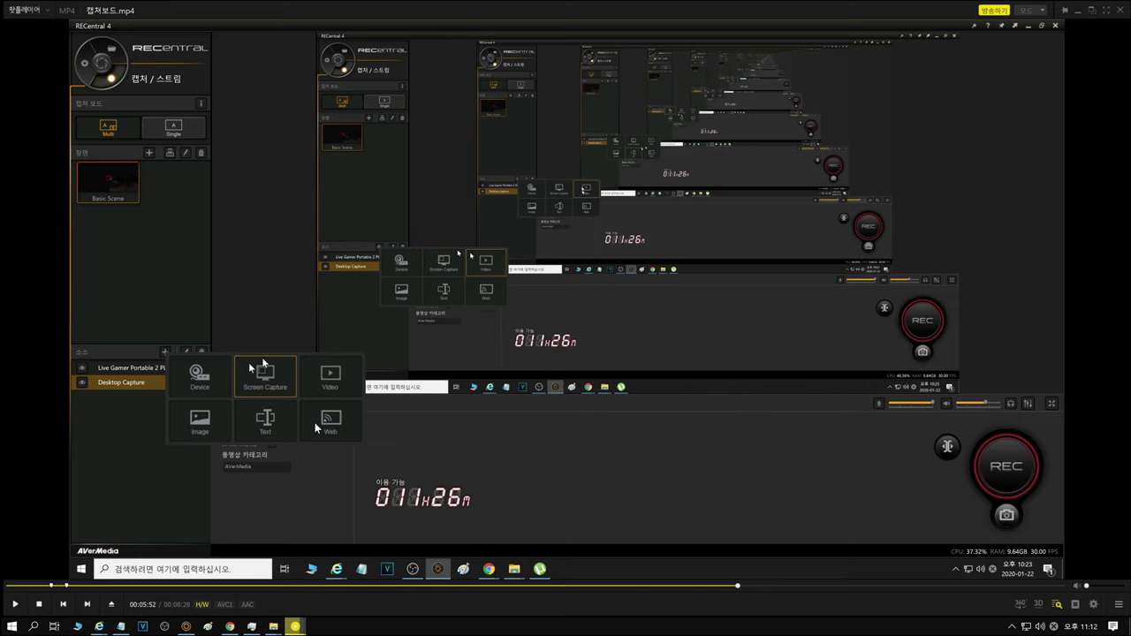
# Switch to the browser, examine the streaming overlay features on the Live Gamer Portable 2 Plus product page, and return to the video player
pyautogui.hotkey('alt', 'Tab')
pyautogui.scroll(-10, 396, 353)
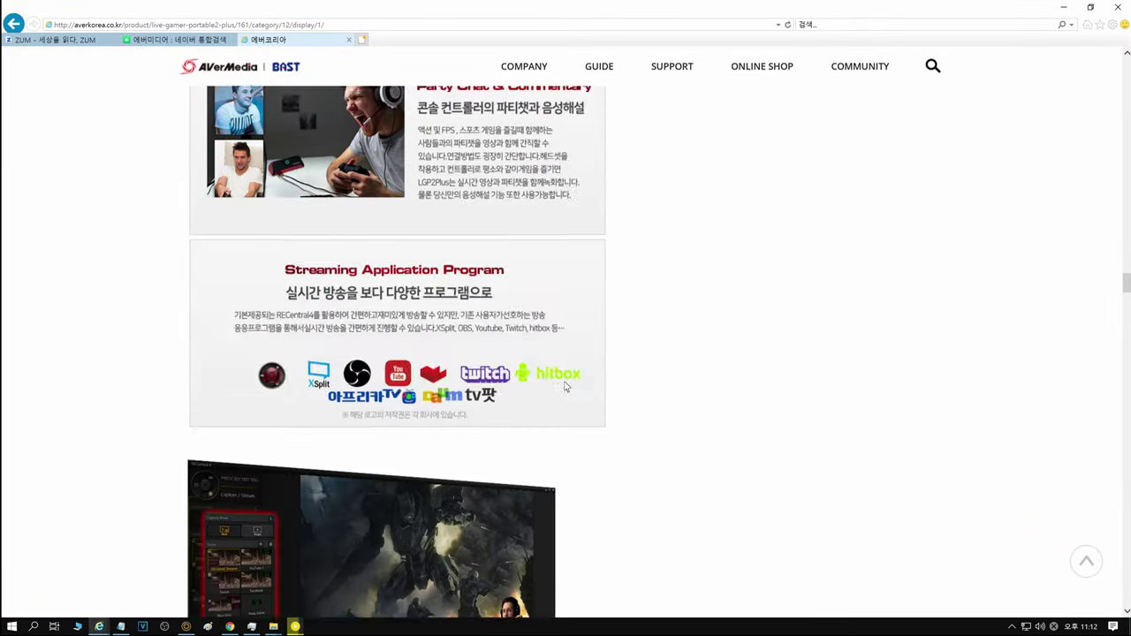
pyautogui.scroll(-10, 722, 391)
pyautogui.scroll(3, 721, 391)
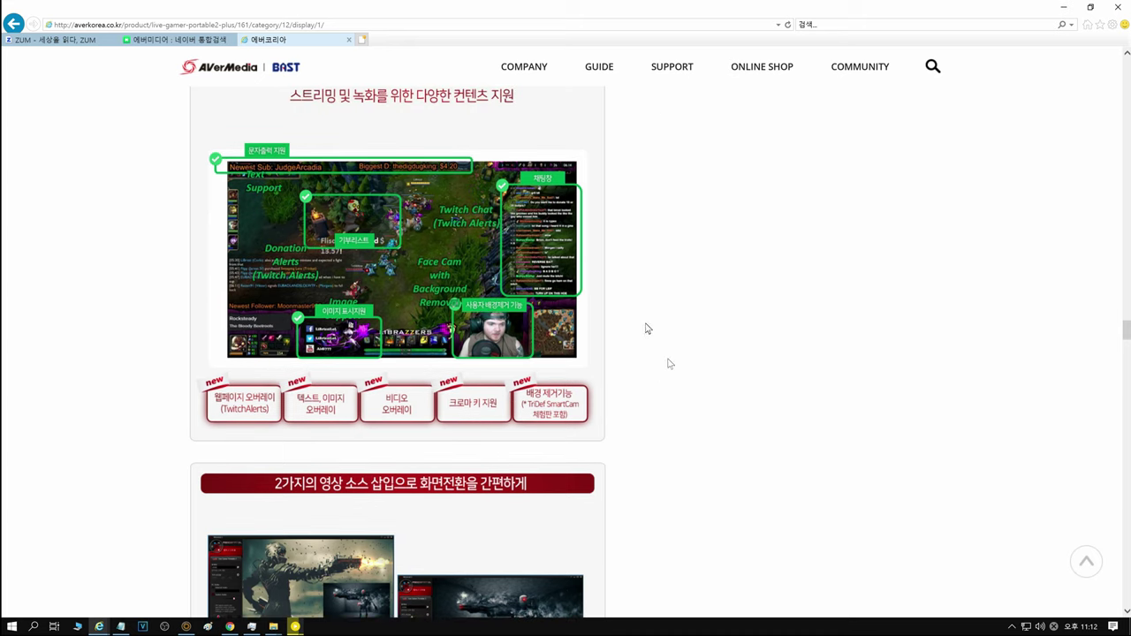
pyautogui.scroll(-4, 606, 375)
pyautogui.scroll(-3, 607, 375)
pyautogui.hotkey('alt', 'Tab')
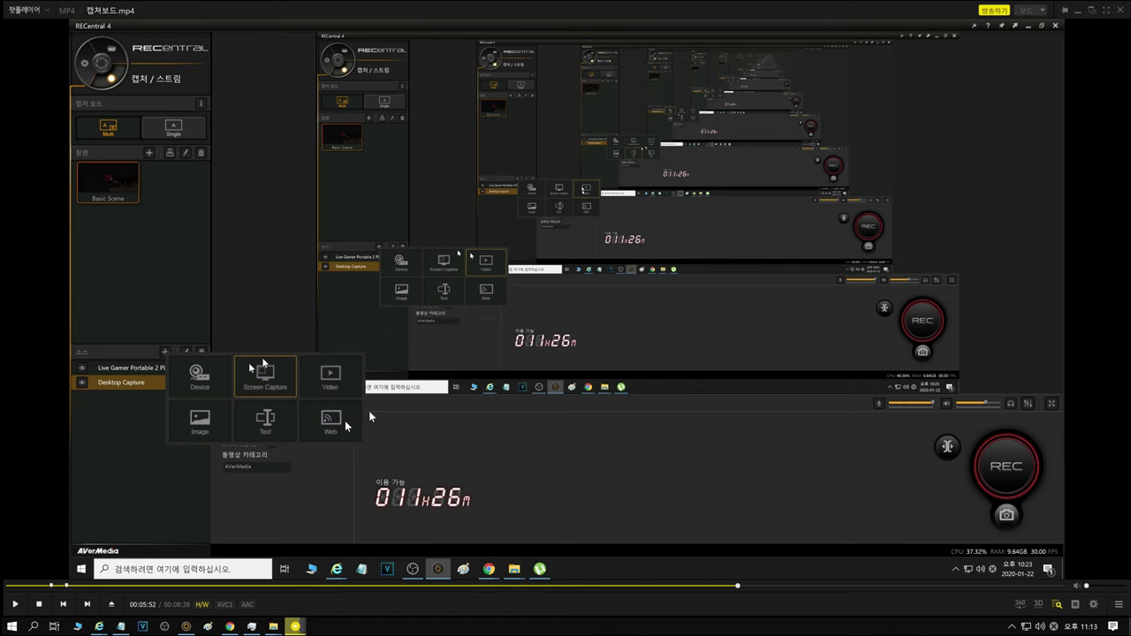
# Play the source type section to 6:06, rewind to 5:58 and replay it up to the capture device selection window at 6:02
pyautogui.press('space')
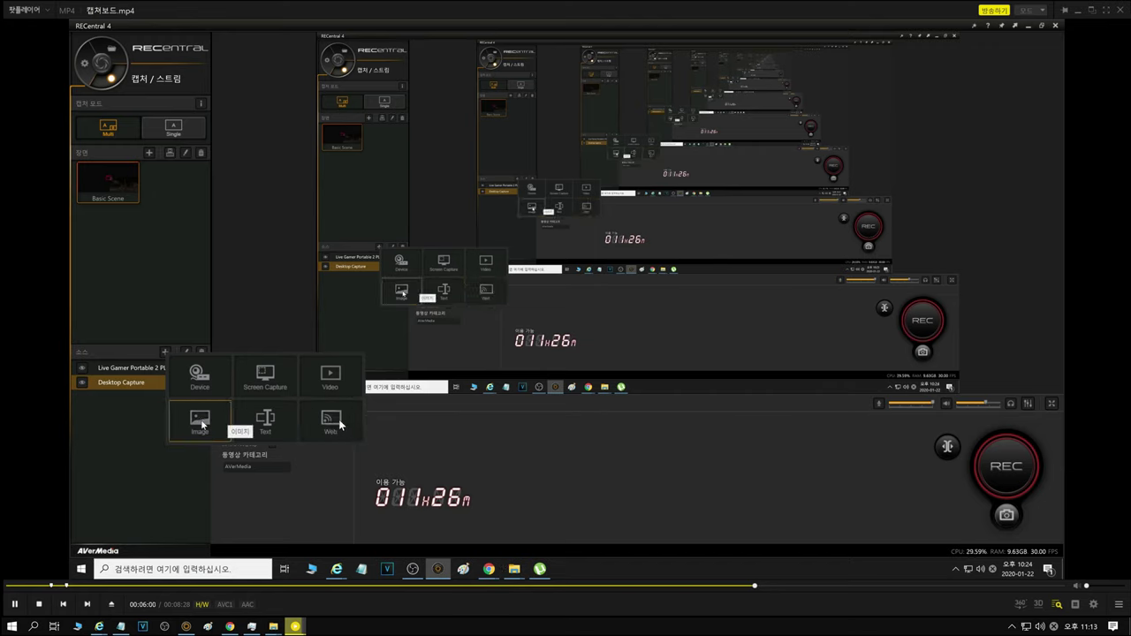
pyautogui.press('space')
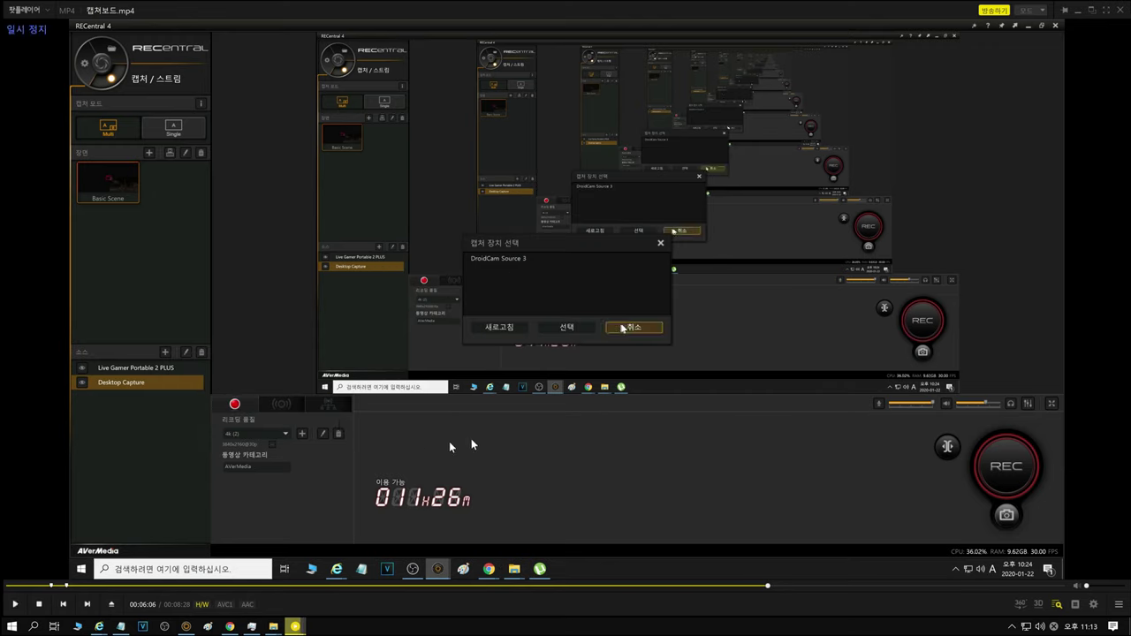
pyautogui.click(752, 585)
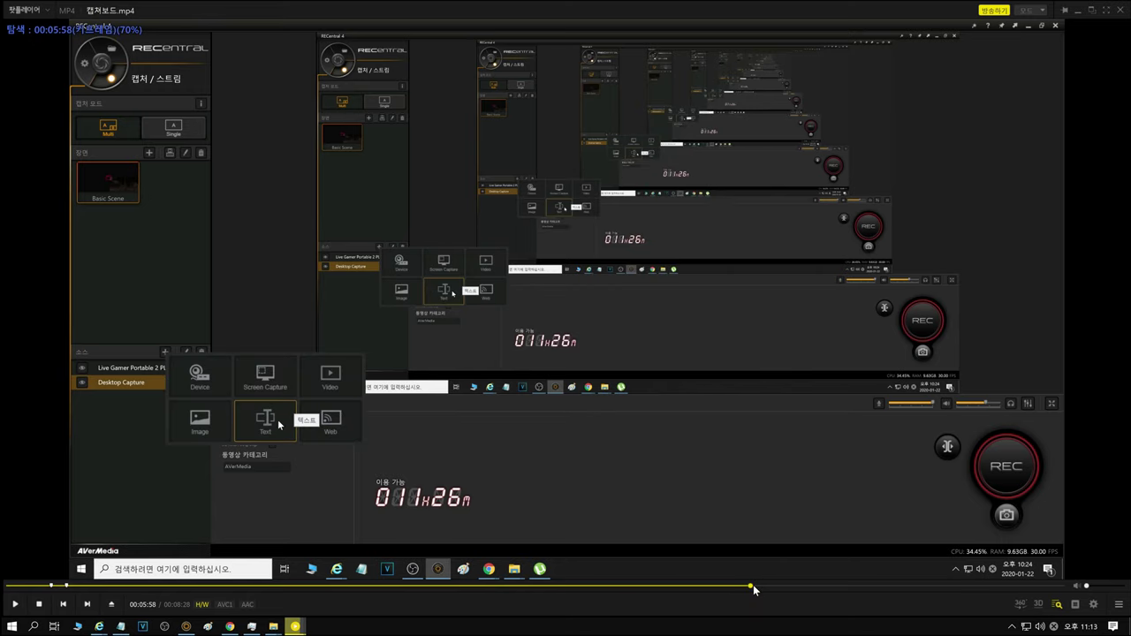
pyautogui.press('space')
pyautogui.press('space')
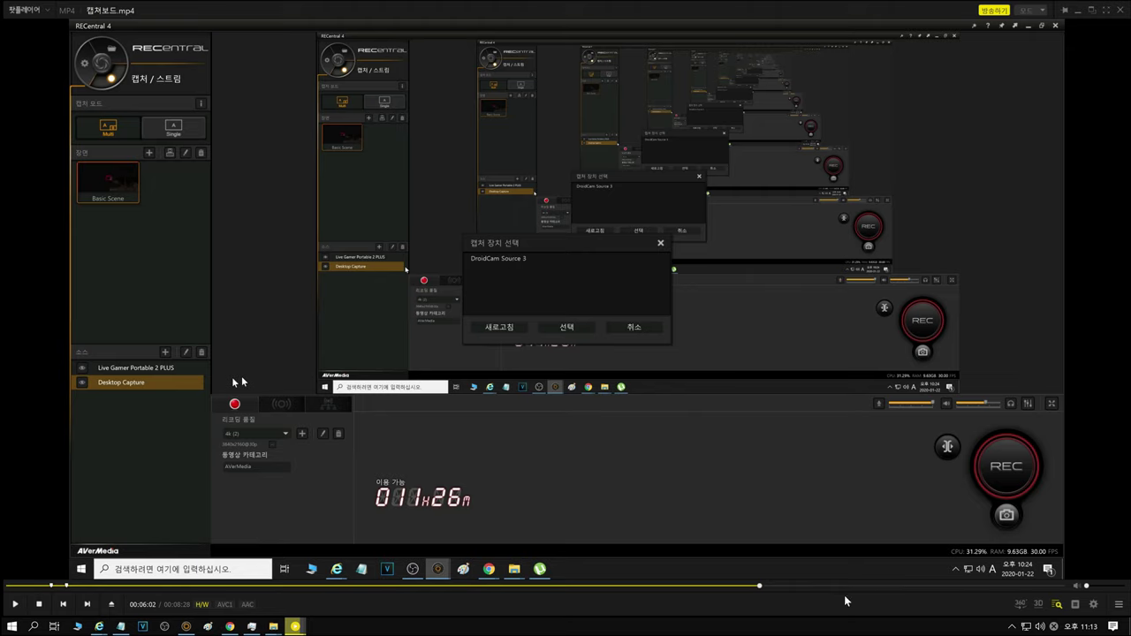
# Play the video through the Multi mode recording profile list, pausing at 6:21 and on the 4k profile's quality dialog at 6:34
pyautogui.click(813, 485)
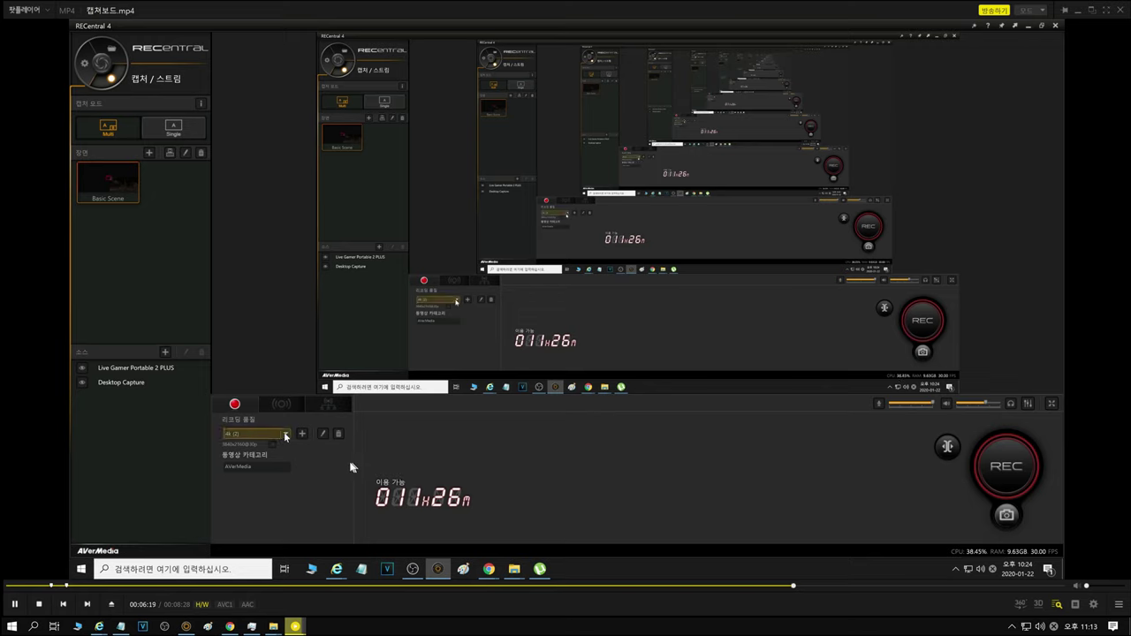
pyautogui.press('space')
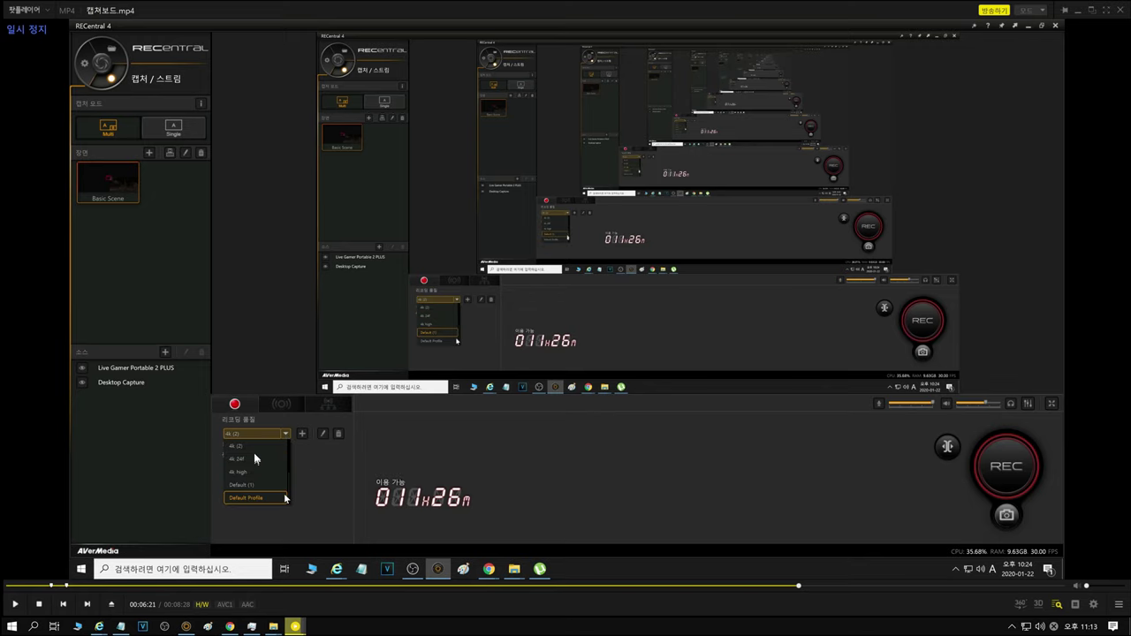
pyautogui.press('space')
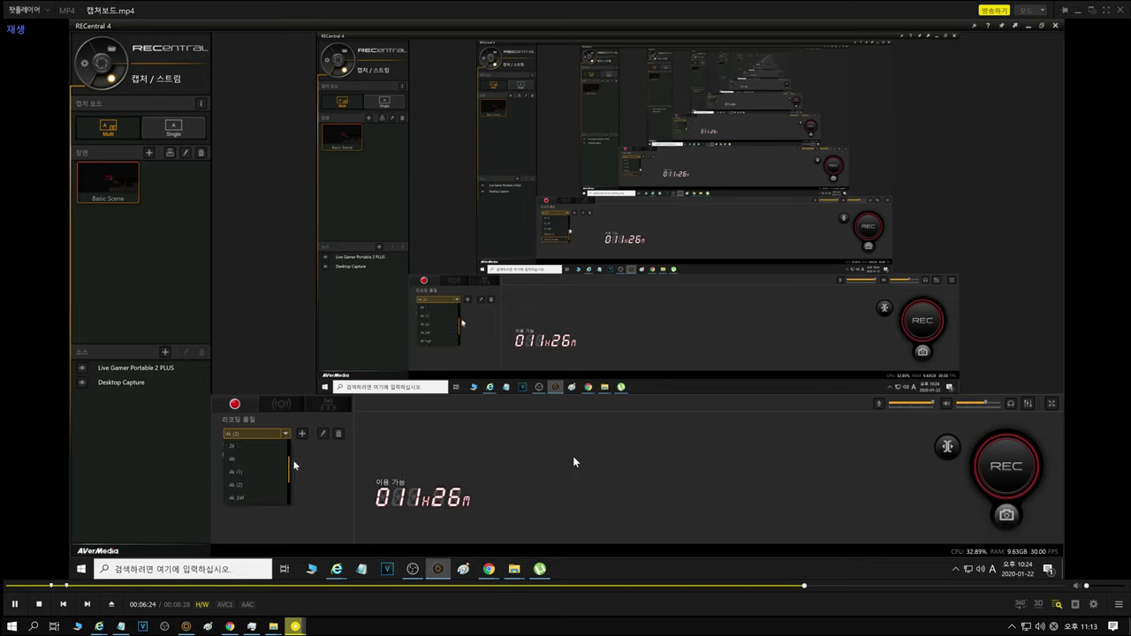
pyautogui.press('Right')
pyautogui.press('space')
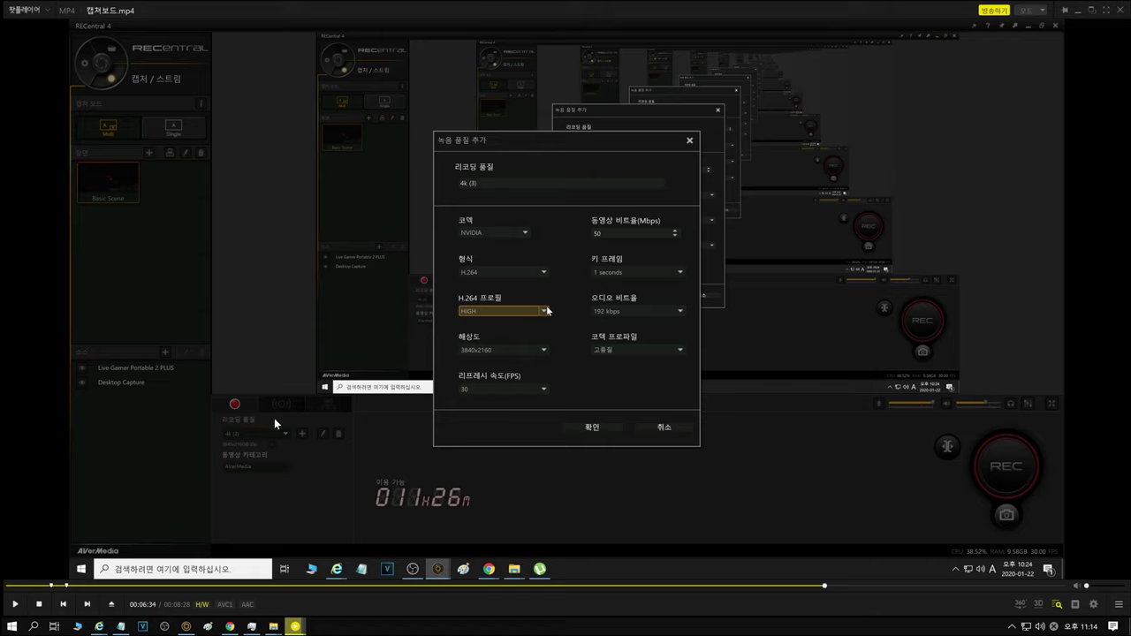
# Skip the video ahead to the resolution choices at 6:40 and on to the live editing H.264 encoding tooltip at 7:21
pyautogui.click(853, 590)
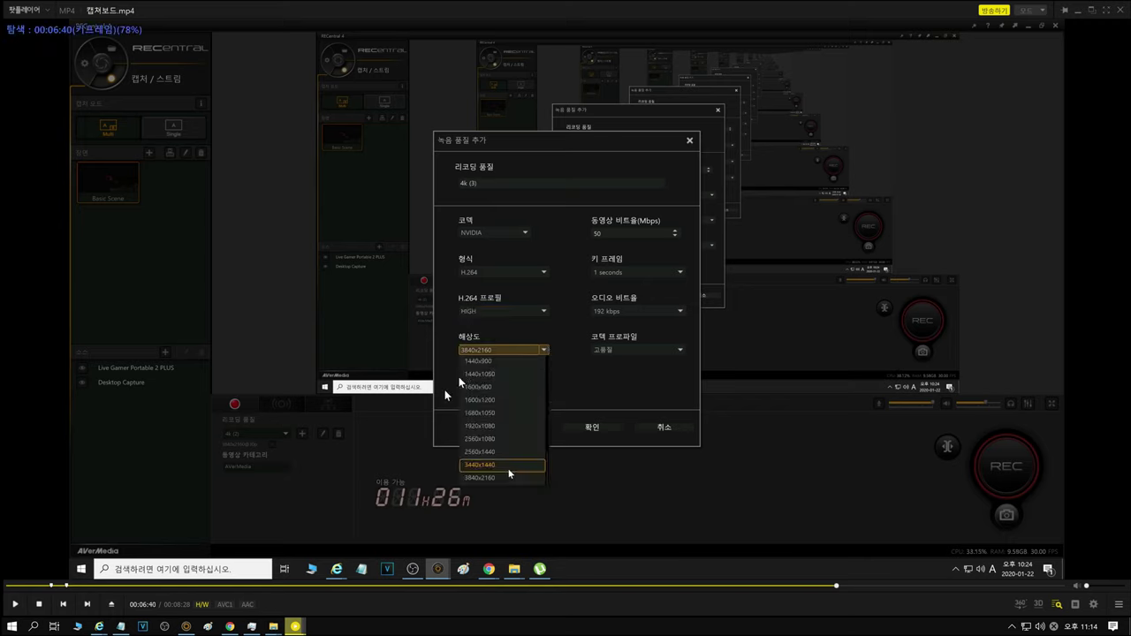
pyautogui.click(895, 585)
pyautogui.moveTo(896, 585); pyautogui.dragTo(928, 590)
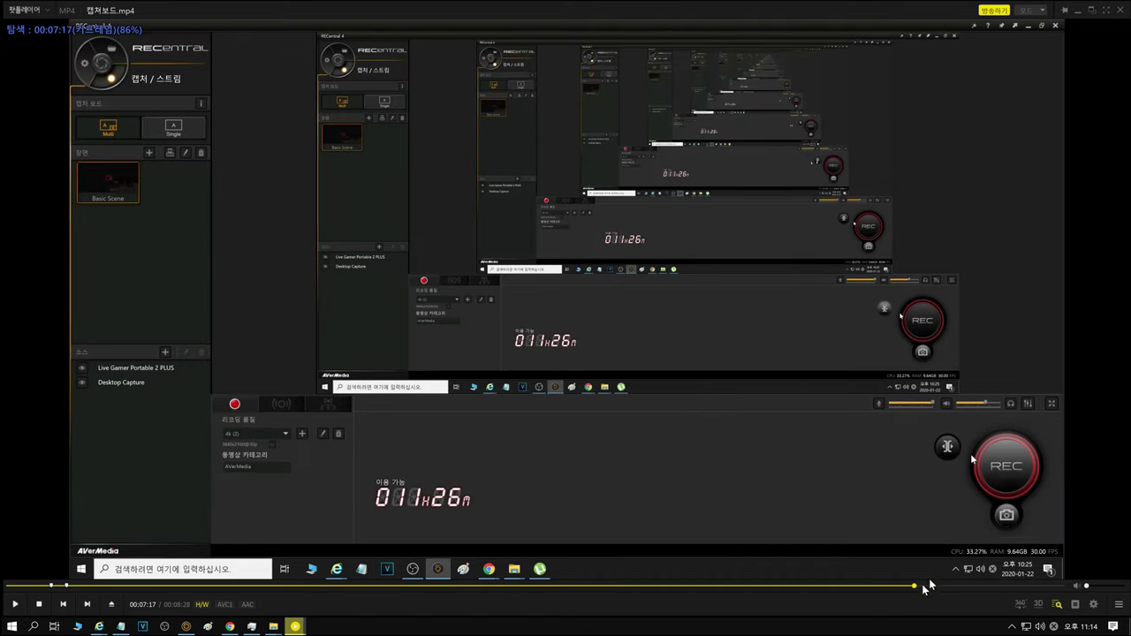
pyautogui.click(904, 587)
pyautogui.moveTo(904, 588); pyautogui.dragTo(923, 590)
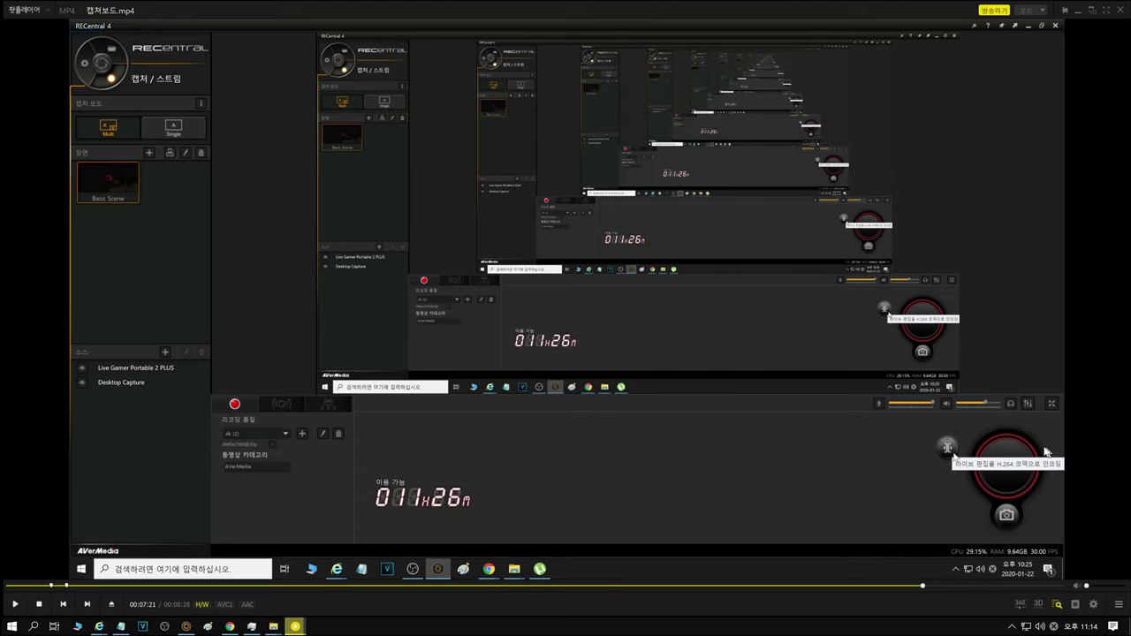
# Skip to 7:34, play the scene template section and pause at 8:05 on the Multi and Single capture mode descriptions
pyautogui.moveTo(945, 591)
pyautogui.mouseDown()
pyautogui.moveTo(994, 588)
pyautogui.moveTo(948, 587)
pyautogui.mouseUp()
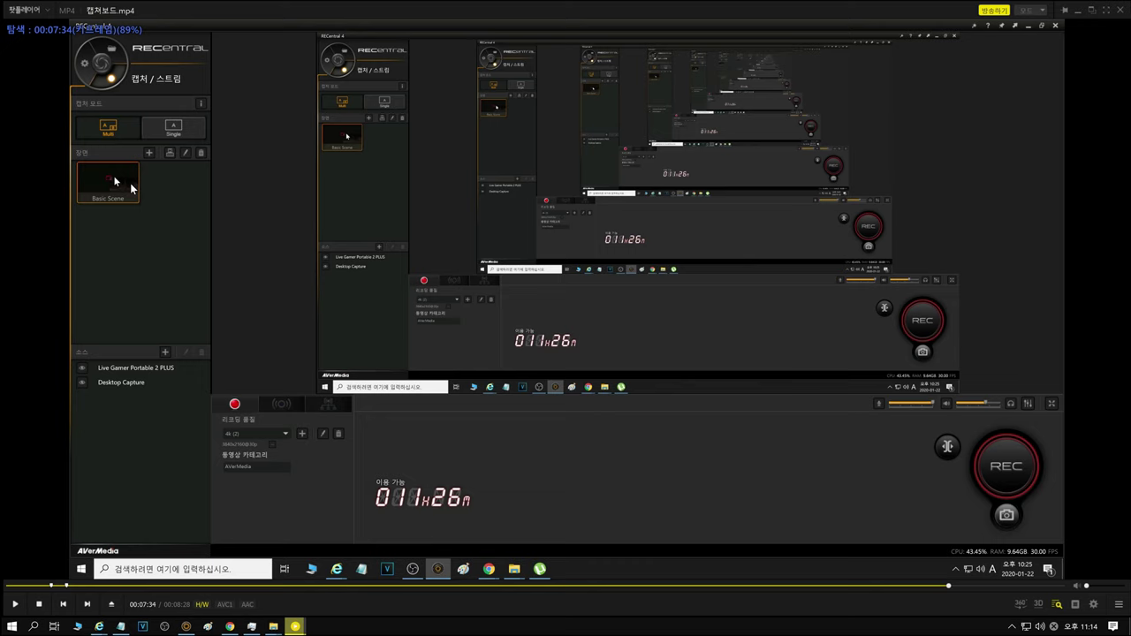
pyautogui.click(641, 461)
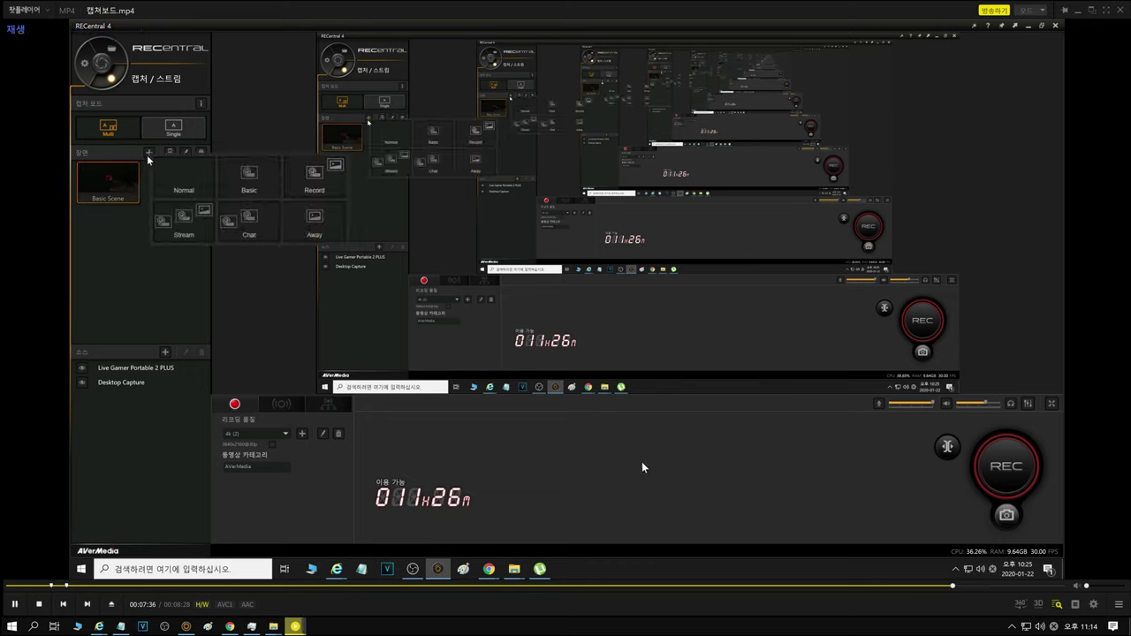
pyautogui.click(195, 250)
pyautogui.click(194, 252)
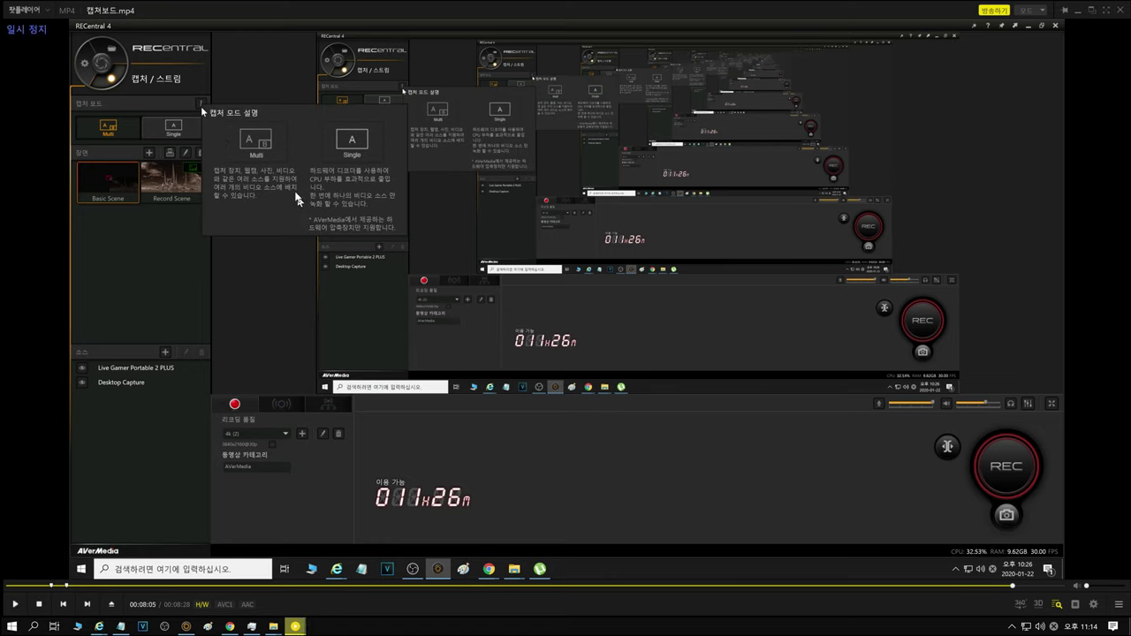
pyautogui.press('space')
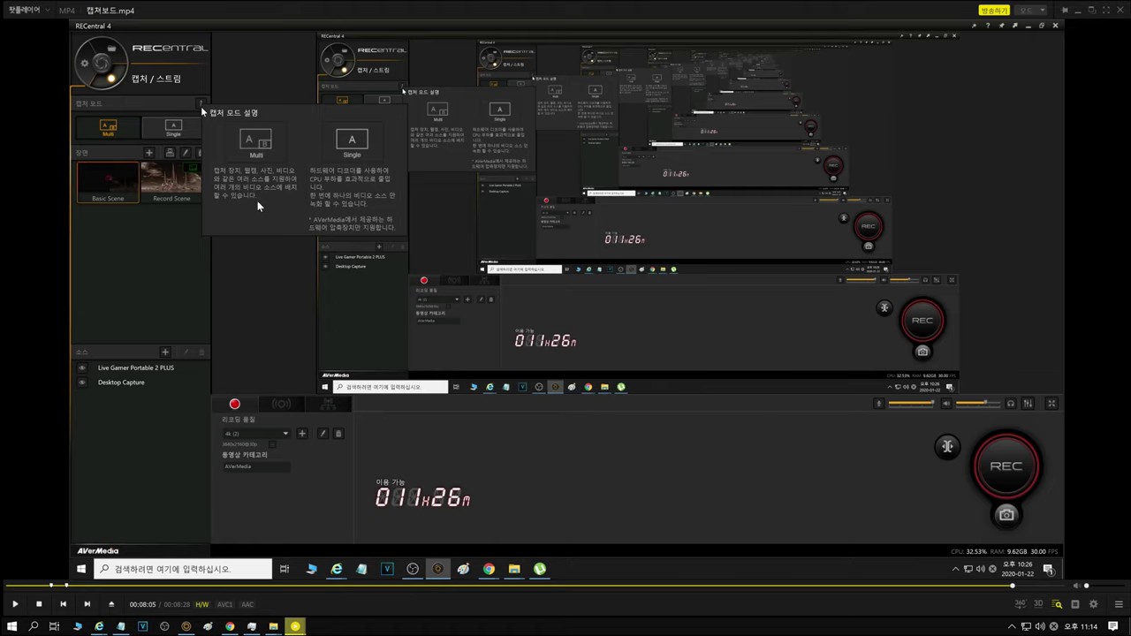